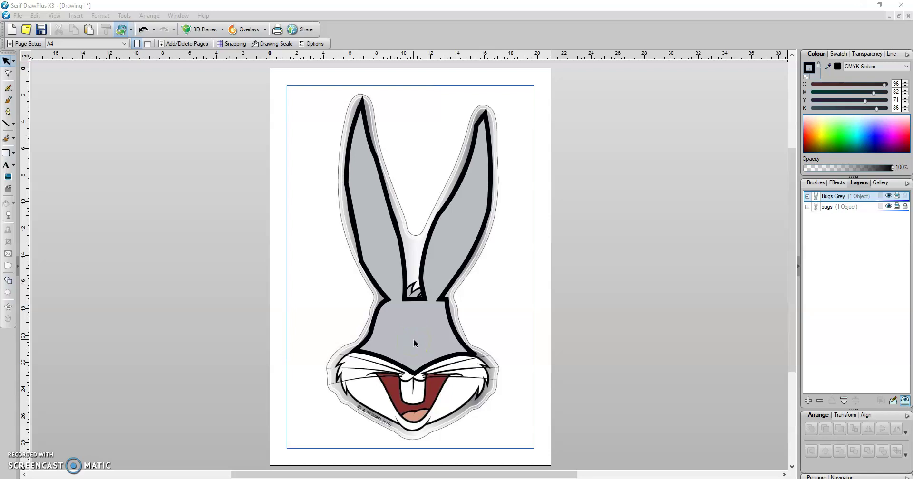
Compare the grey head shape with the original rabbit drawing by hiding and showing the Bugs Grey layer
click(444, 342)
click(813, 216)
click(888, 196)
click(890, 207)
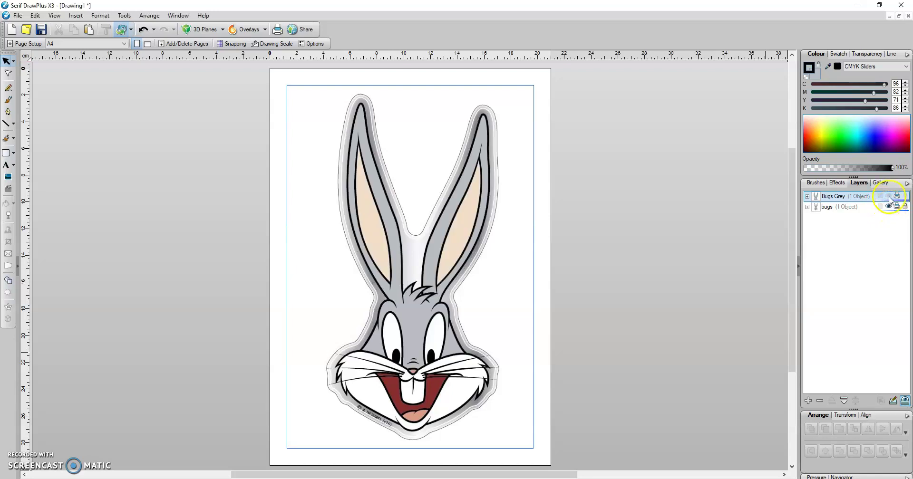
click(888, 196)
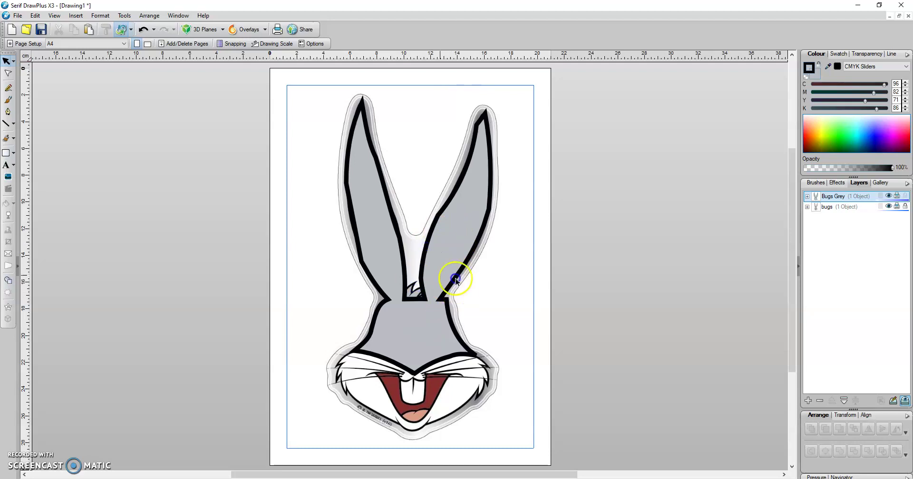
Add a new layer above Bugs Grey and name it Bugs Details
click(809, 401)
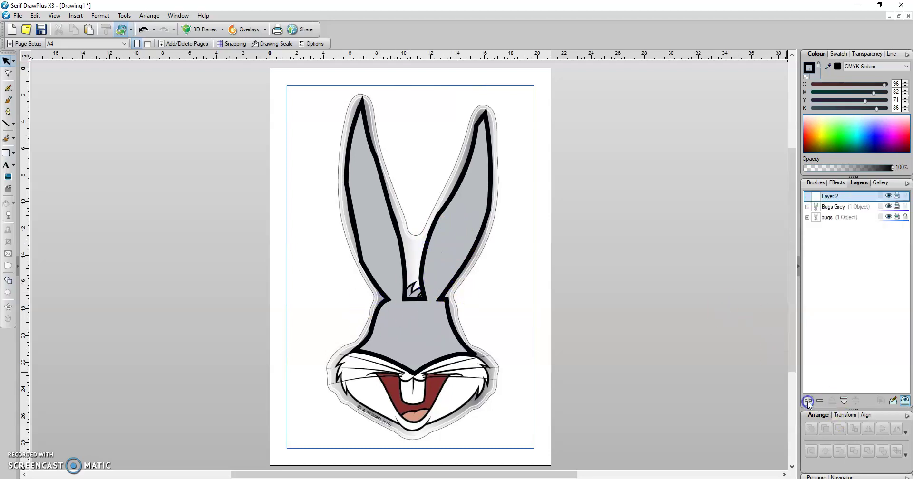
double_click(832, 196)
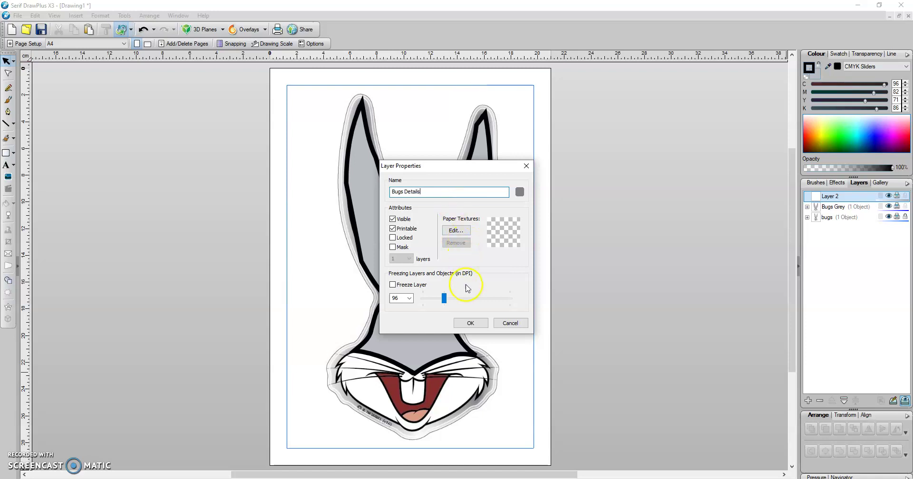
click(471, 324)
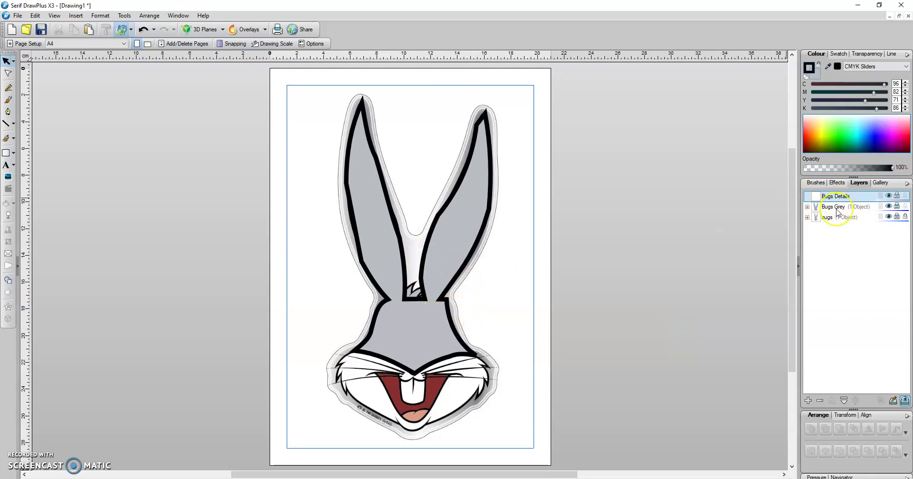
Hide the Bugs Grey layer and make Bugs Details the active layer
click(889, 207)
click(889, 208)
click(889, 208)
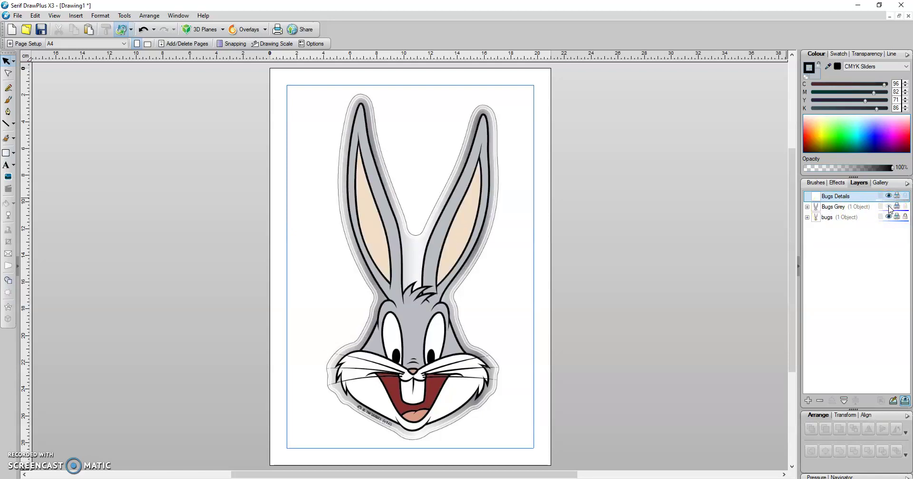
click(820, 197)
Trace the inner area of the right-hand ear as a closed shape of straight line segments
click(6, 123)
mouse_move(446, 293)
mouse_down()
mouse_move(441, 246)
mouse_move(481, 157)
mouse_up()
drag(482, 196, 468, 241)
drag(469, 242, 452, 270)
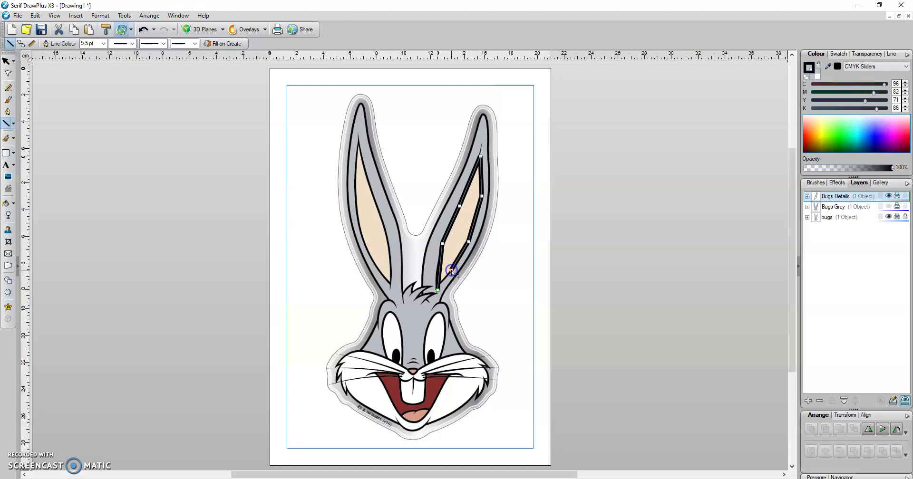
click(438, 291)
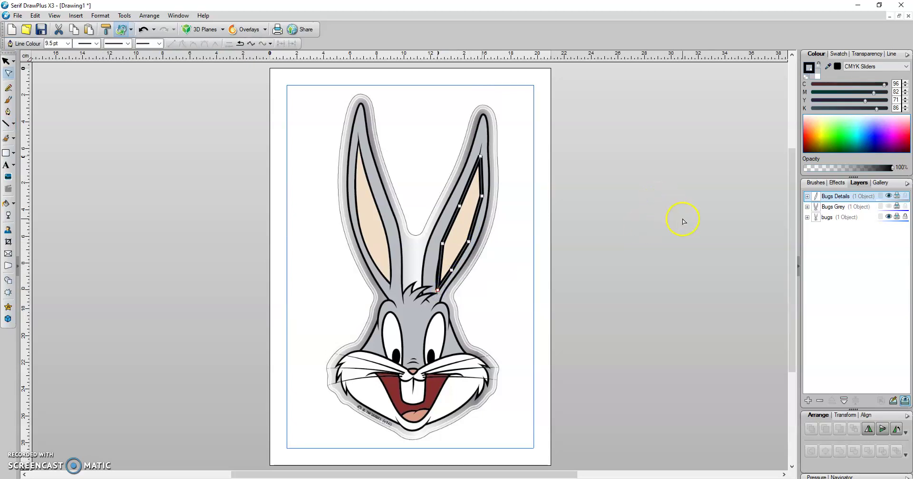
Set the line width of the traced inner-ear shape to 1.5 pt
click(890, 55)
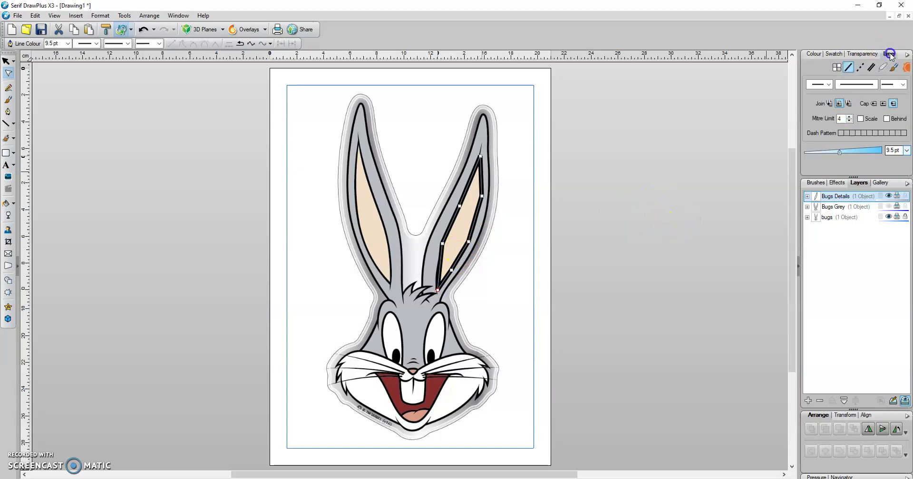
click(908, 153)
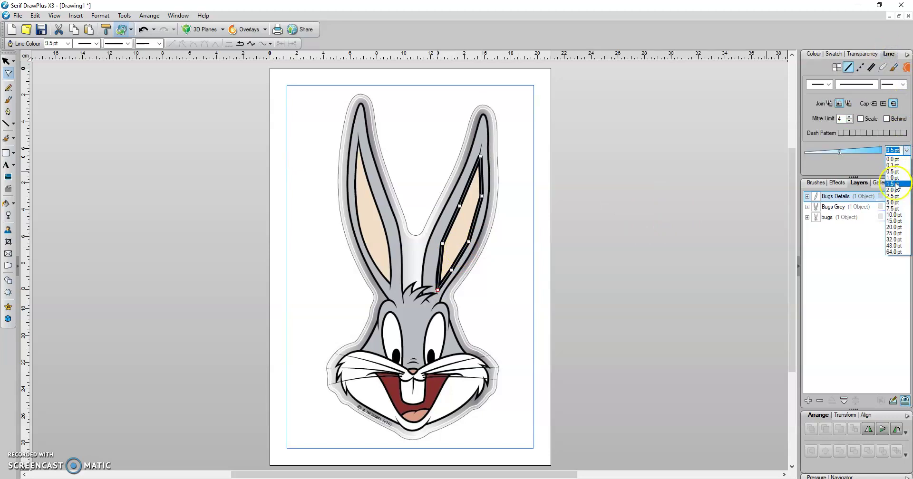
click(893, 184)
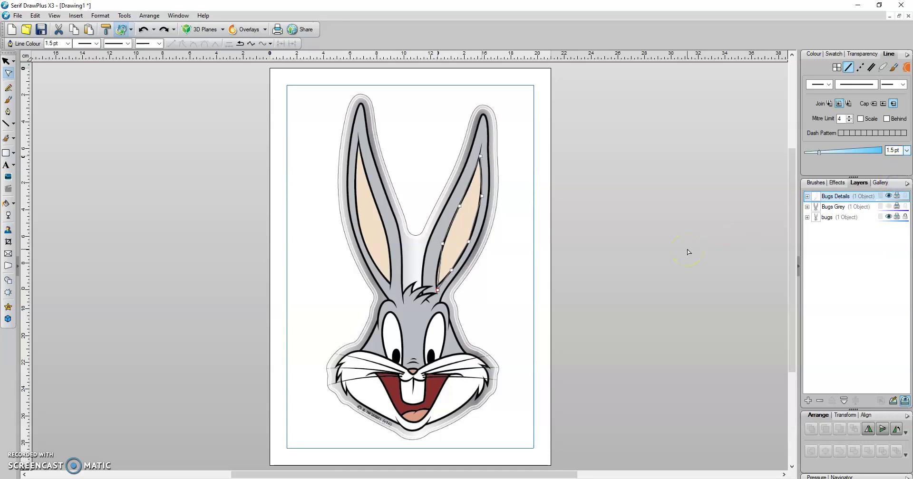
Sample the cream colour of the original inner ear and apply it as the traced shape's fill
click(814, 55)
drag(818, 63, 466, 230)
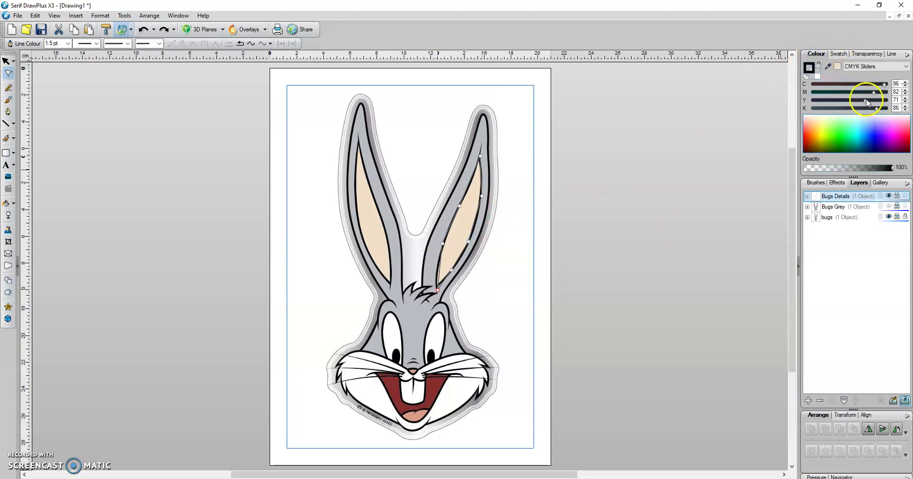
click(838, 68)
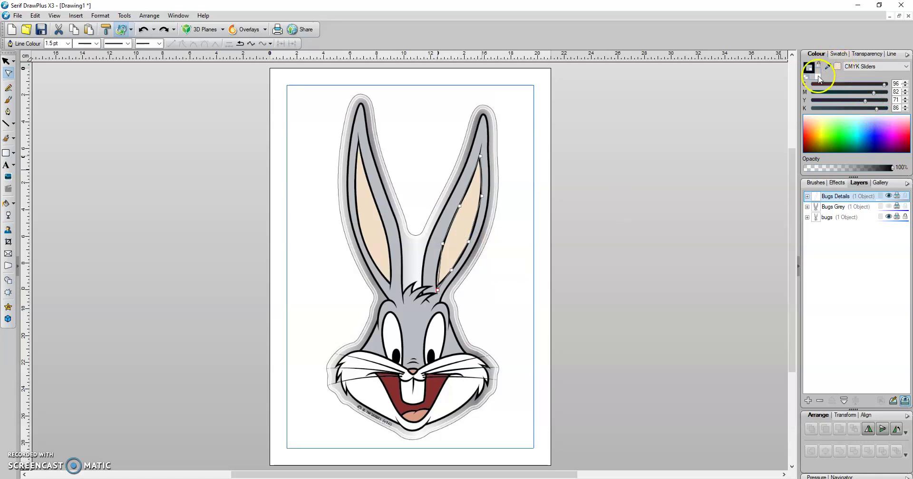
click(815, 72)
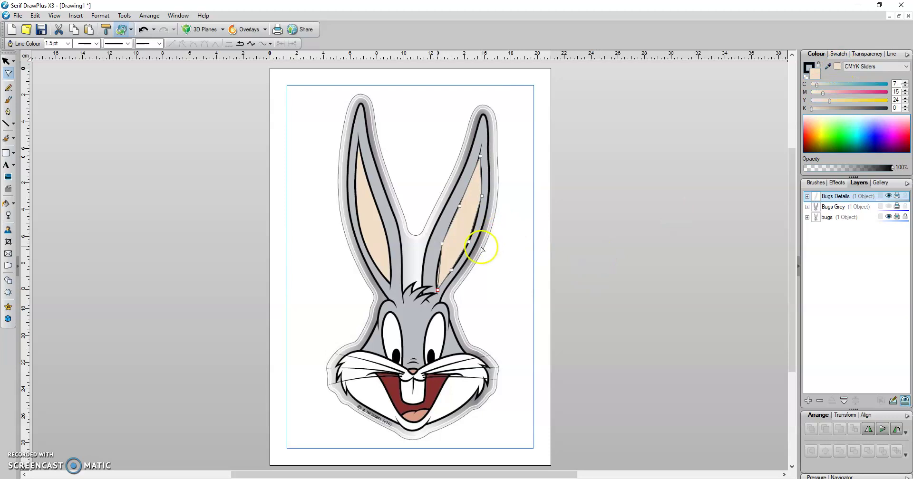
Bend the right-hand inner-ear outline to follow the drawing's curves, then check it against the Bugs Grey layer
click(9, 74)
click(438, 274)
click(481, 180)
click(474, 227)
drag(475, 229, 469, 240)
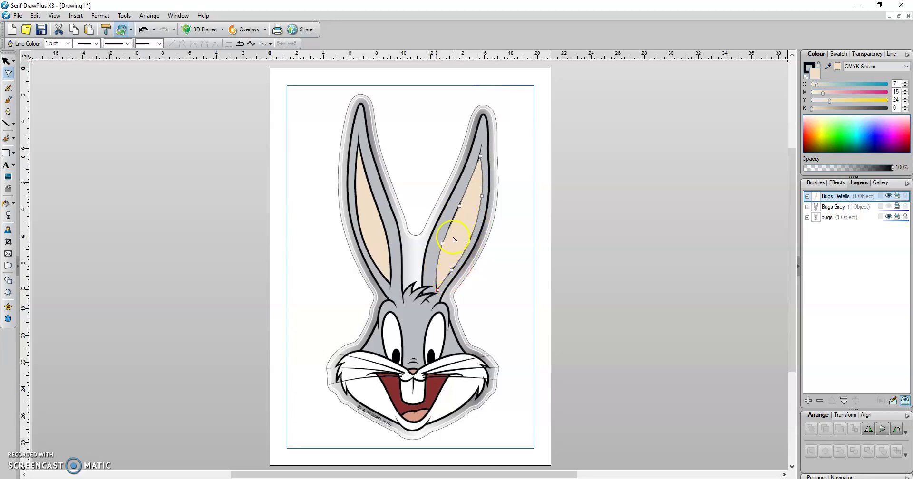
click(889, 207)
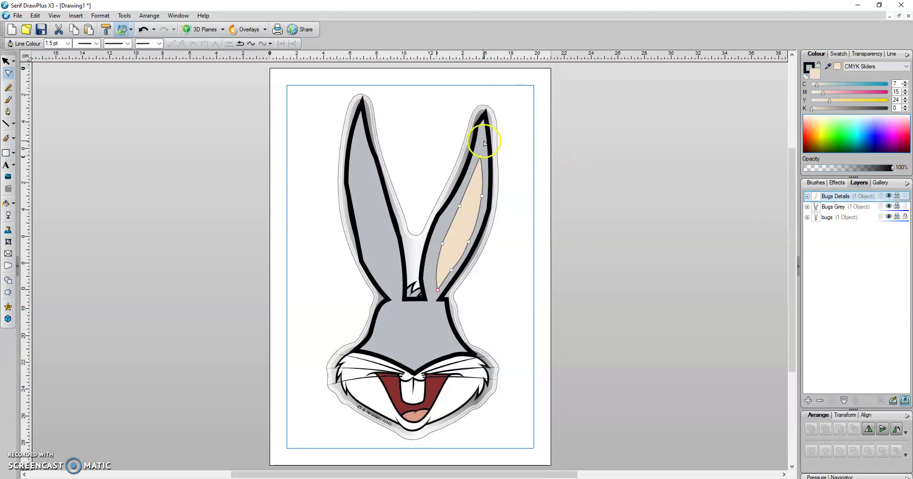
click(888, 207)
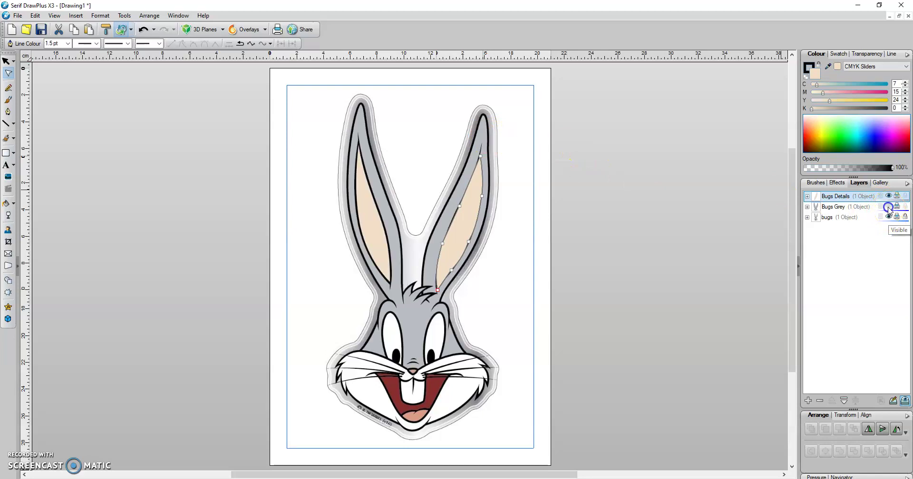
Trace the left-hand inner ear as a closed shape and fill it with the picked cream colour
click(6, 123)
drag(393, 287, 368, 179)
mouse_move(360, 147)
mouse_down()
mouse_move(356, 222)
mouse_move(392, 285)
mouse_up()
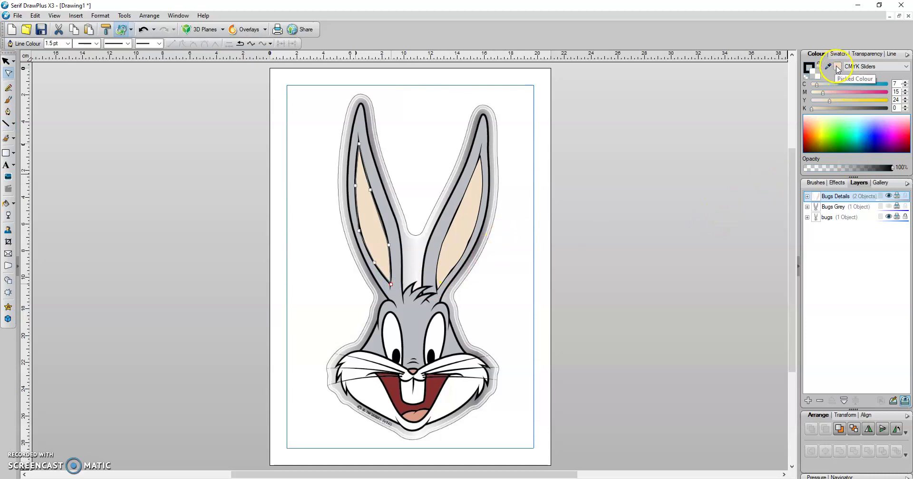
click(838, 67)
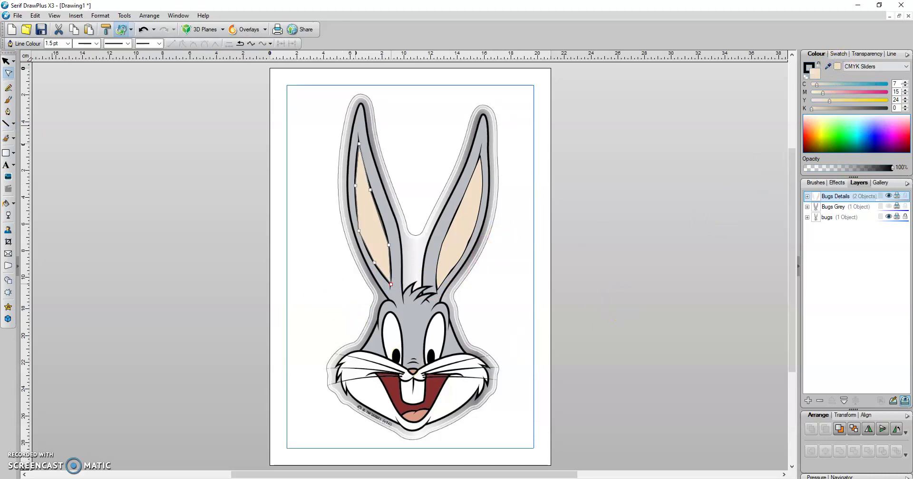
Curve the left-hand inner-ear outline to match the drawing and show the Bugs Grey layer again
click(9, 73)
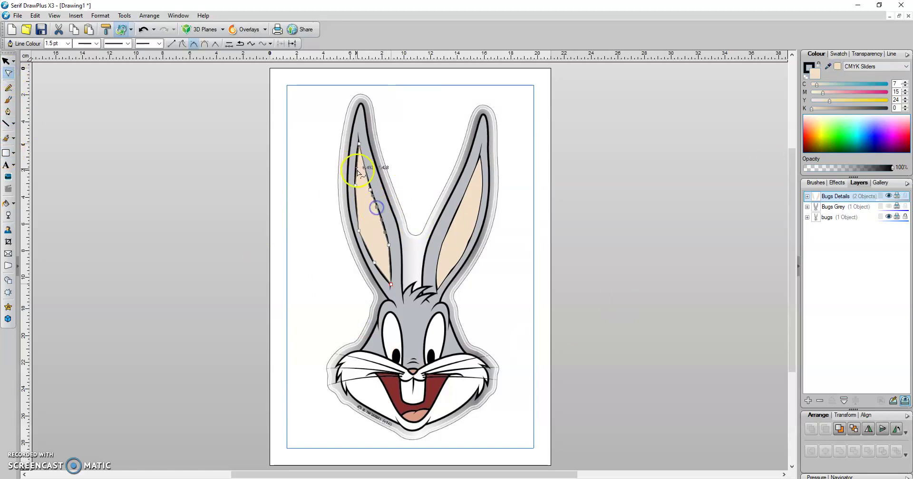
drag(357, 174, 358, 203)
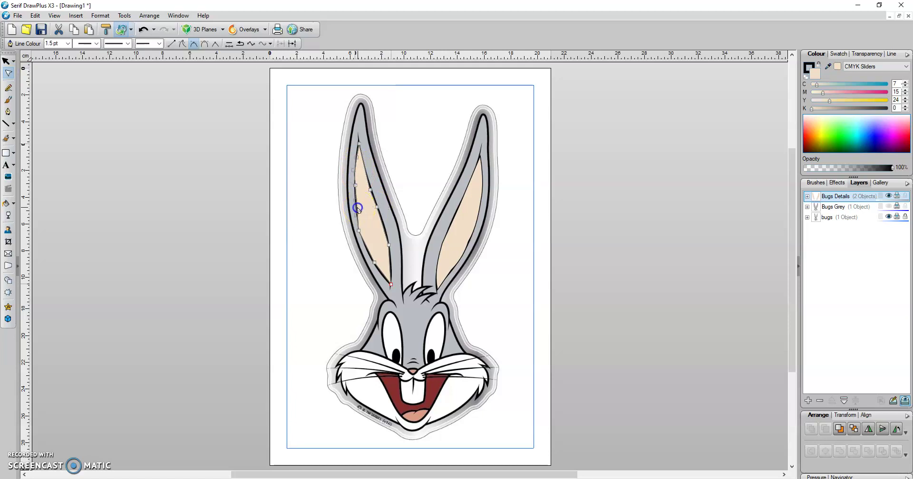
click(366, 248)
drag(378, 268, 377, 267)
click(890, 208)
click(890, 208)
click(890, 208)
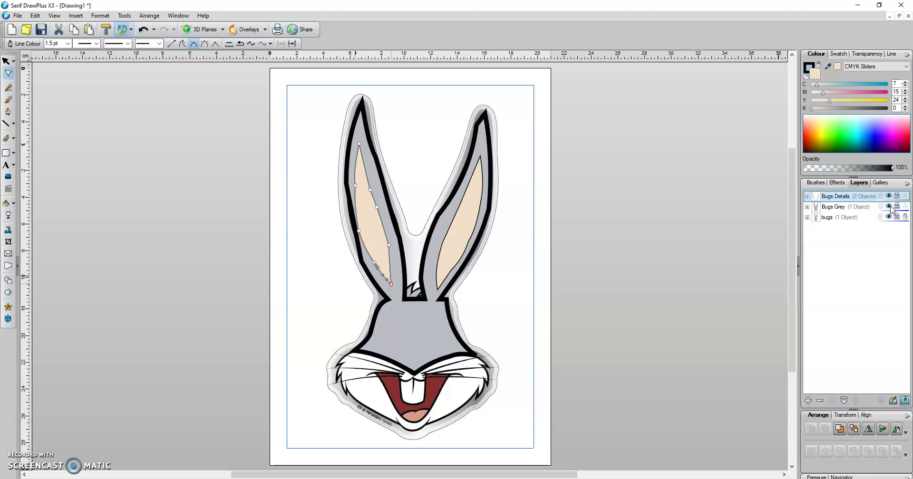
click(352, 234)
click(353, 221)
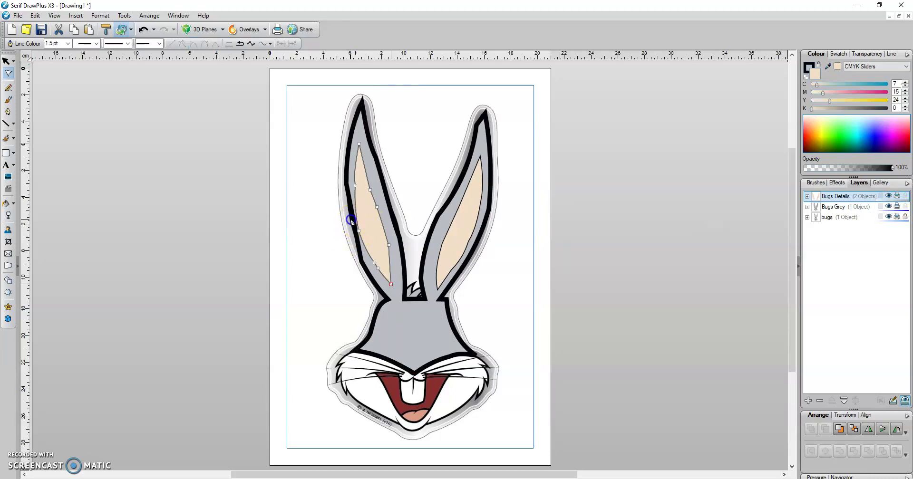
click(354, 263)
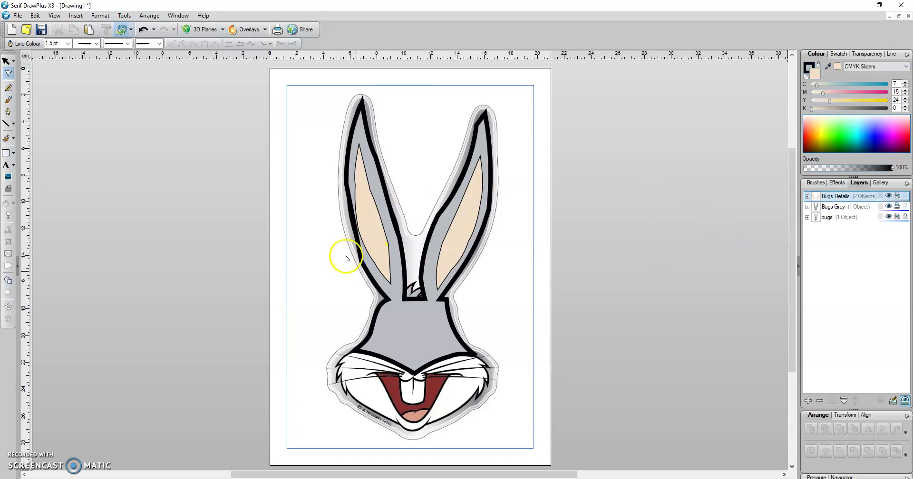
Select the grey head shape on the Bugs Grey layer and adjust the node at the left-hand ear's tip
click(840, 208)
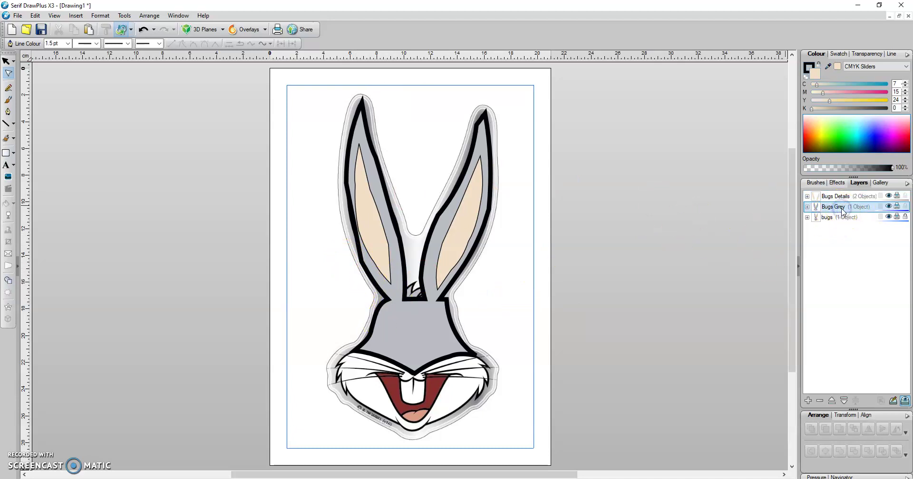
click(356, 242)
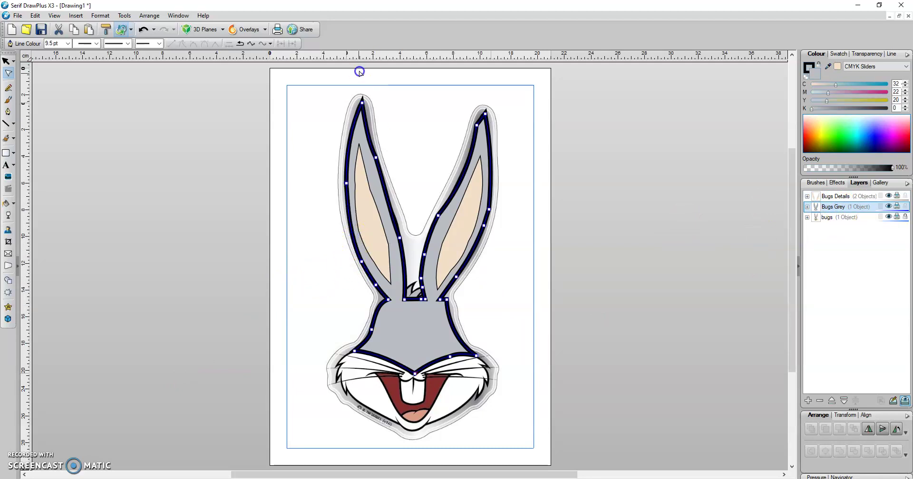
click(362, 107)
click(348, 128)
click(357, 107)
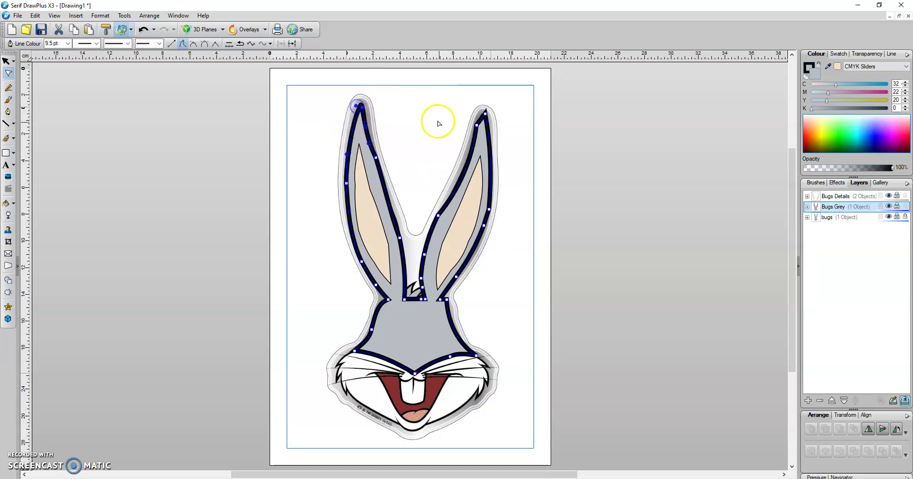
Reposition the node at the right-hand ear's tip of the grey head shape to fit the original outline
click(474, 140)
click(485, 114)
mouse_move(486, 120)
mouse_down()
mouse_move(505, 155)
mouse_move(489, 117)
mouse_up()
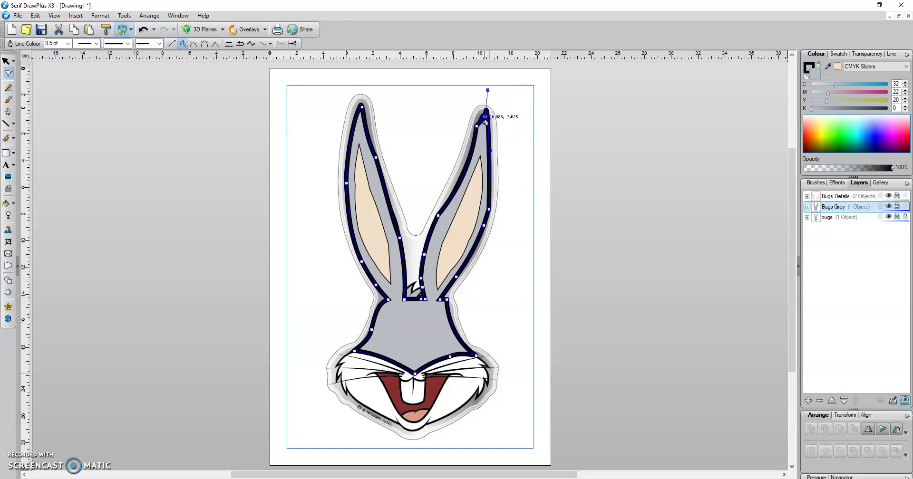
click(550, 128)
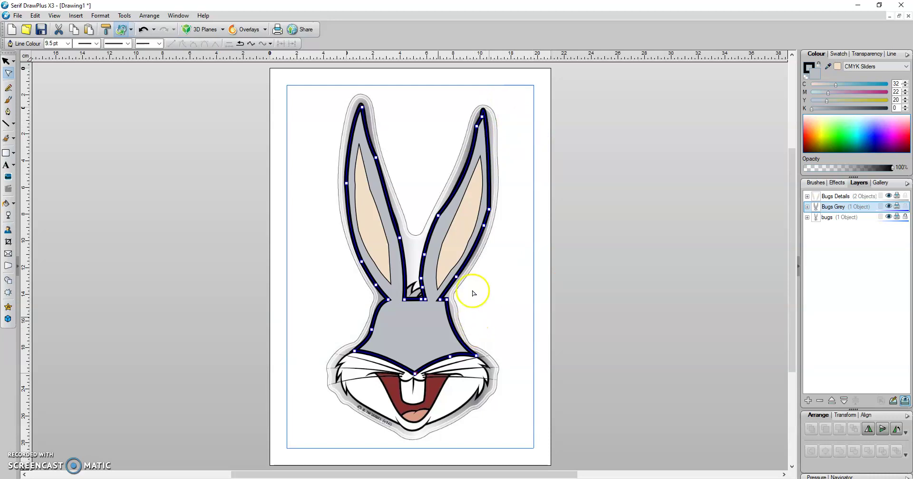
Set the line width of the grey head shape to 1.5 pt
click(889, 54)
click(906, 151)
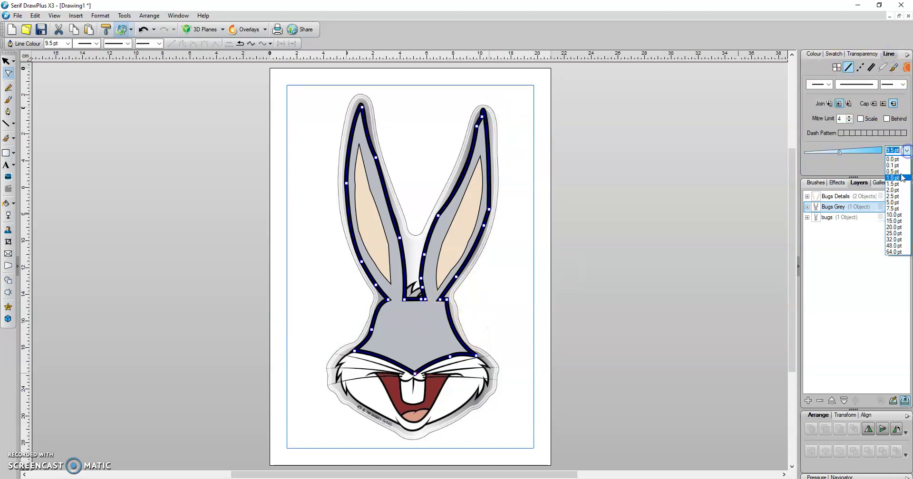
click(902, 184)
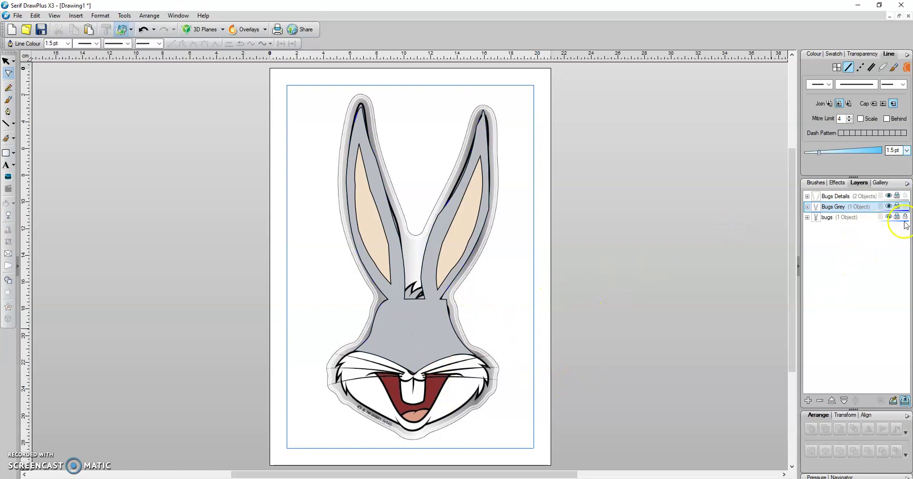
Inspect the traced shapes on their own by hiding and showing the bugs reference layer
click(889, 217)
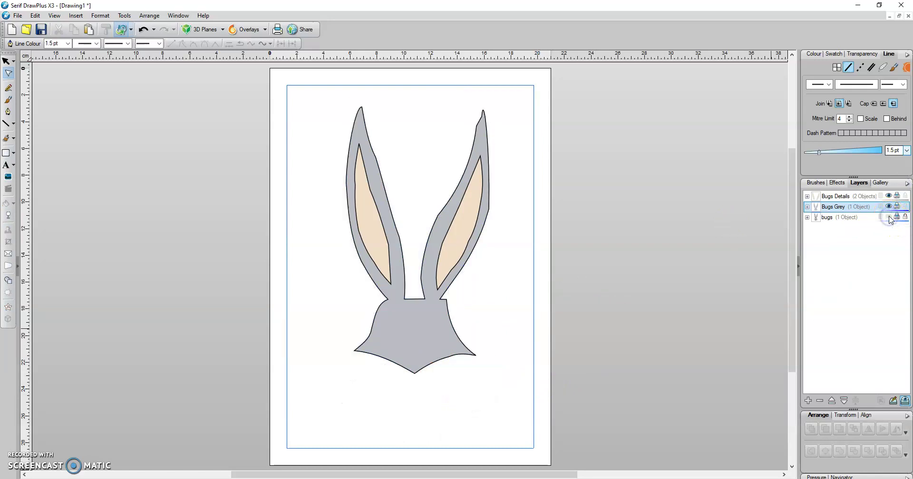
click(888, 217)
click(888, 217)
click(889, 217)
click(889, 217)
click(889, 218)
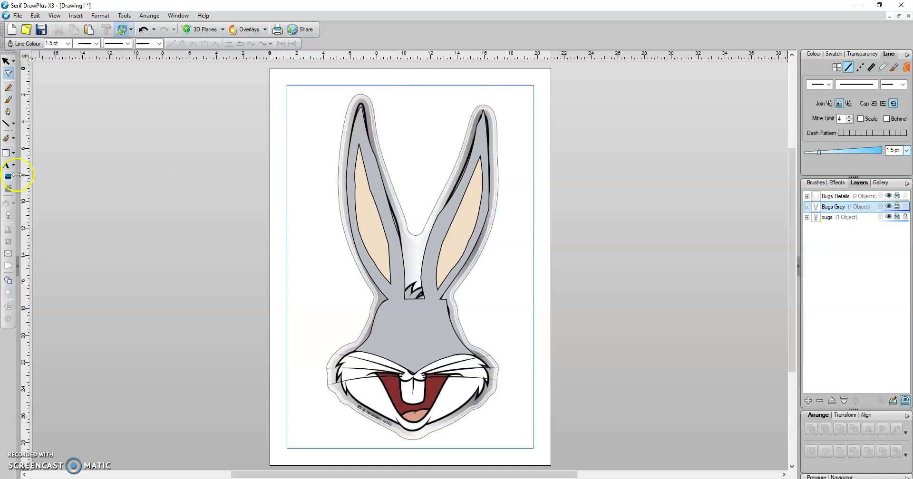
Hide the Bugs Grey layer and try to trace the left-hand eye with the line tool
click(890, 207)
click(61, 117)
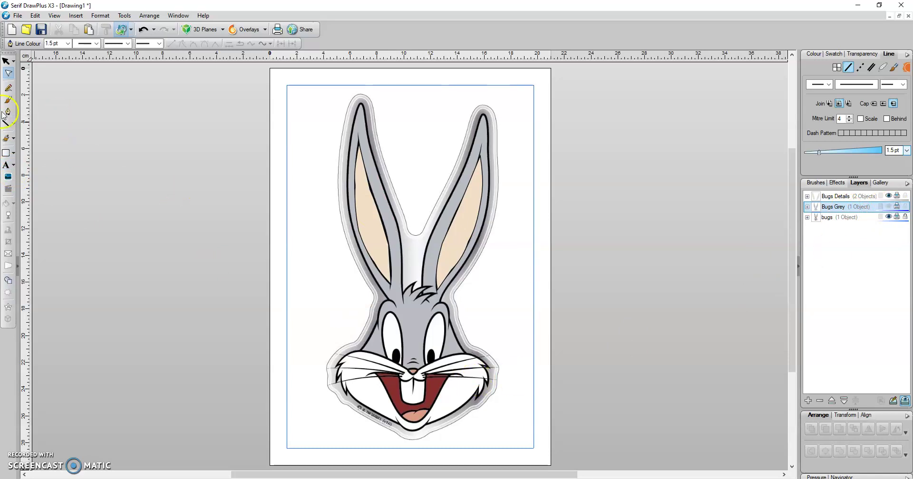
click(7, 125)
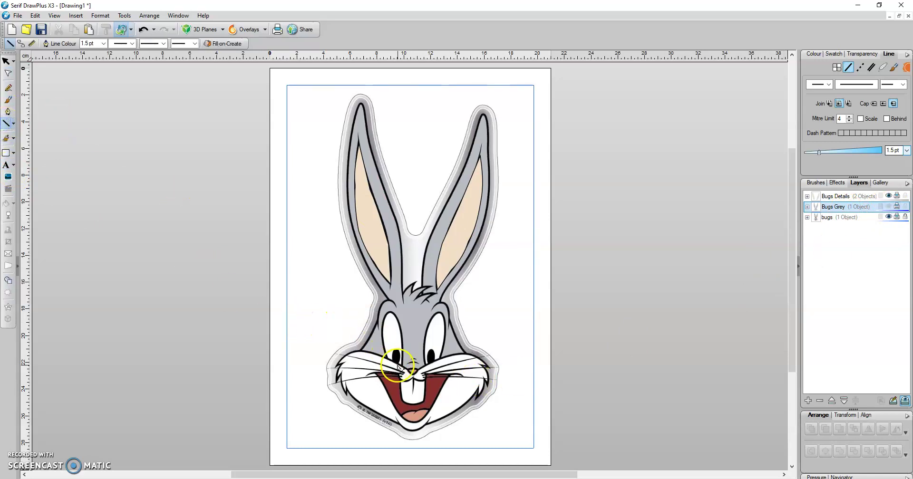
click(505, 271)
click(405, 317)
click(506, 273)
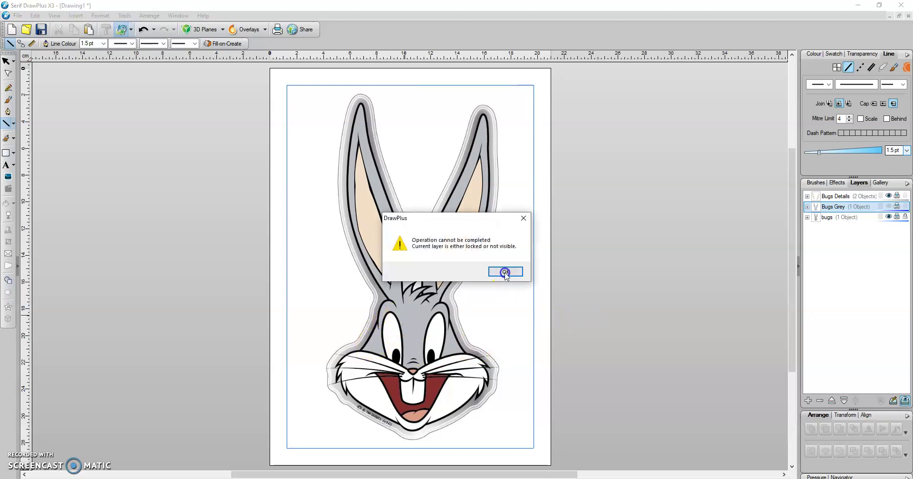
Make Bugs Details the active layer and trace the left-hand eye as a closed shape
double_click(833, 196)
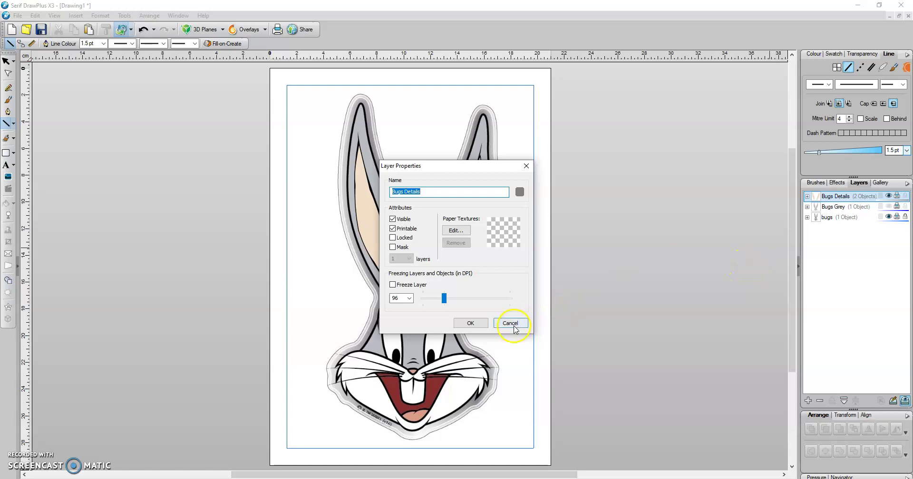
click(510, 323)
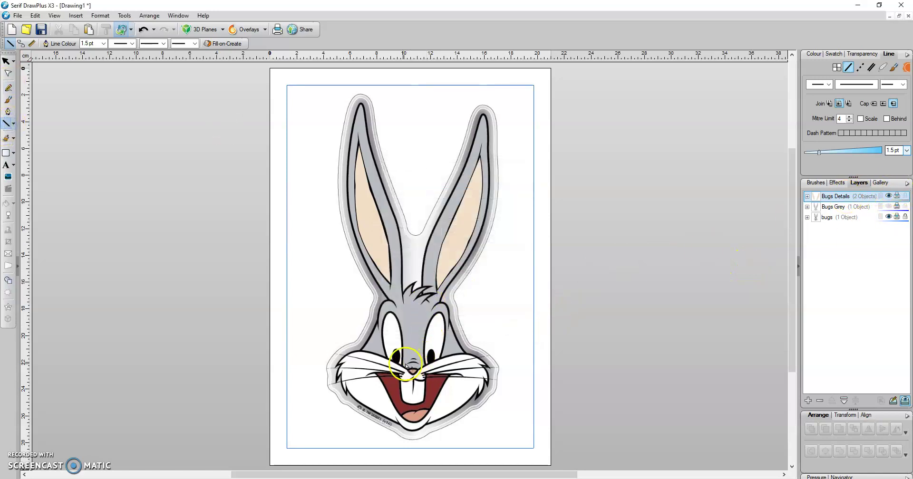
mouse_move(402, 368)
mouse_down()
mouse_move(403, 333)
mouse_move(390, 319)
mouse_move(385, 356)
mouse_move(405, 367)
mouse_up()
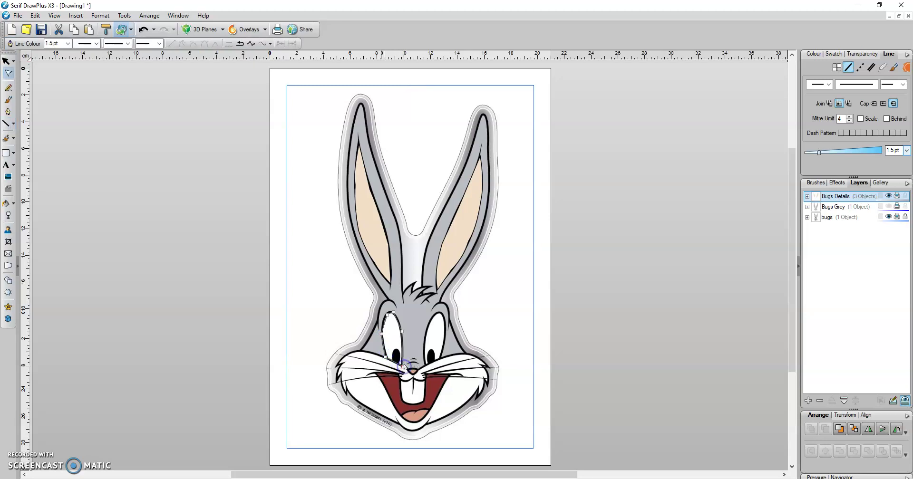
Open the colour settings for the traced left-hand eye
click(817, 54)
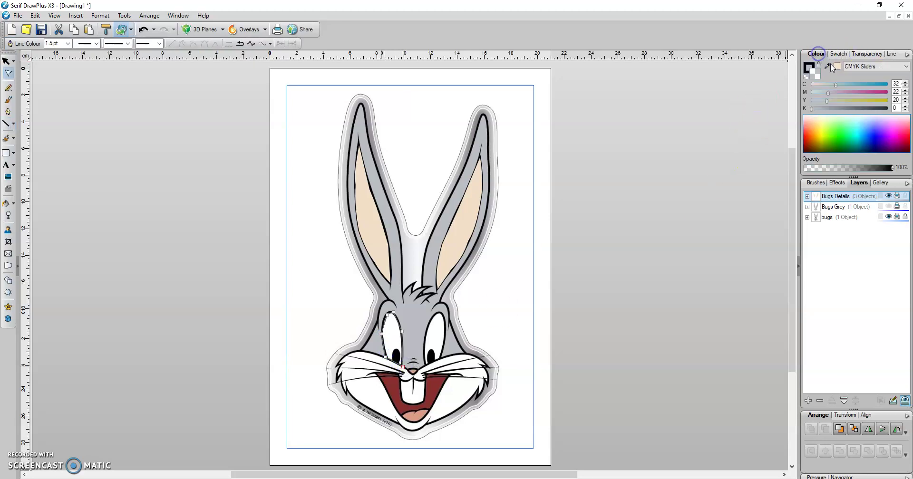